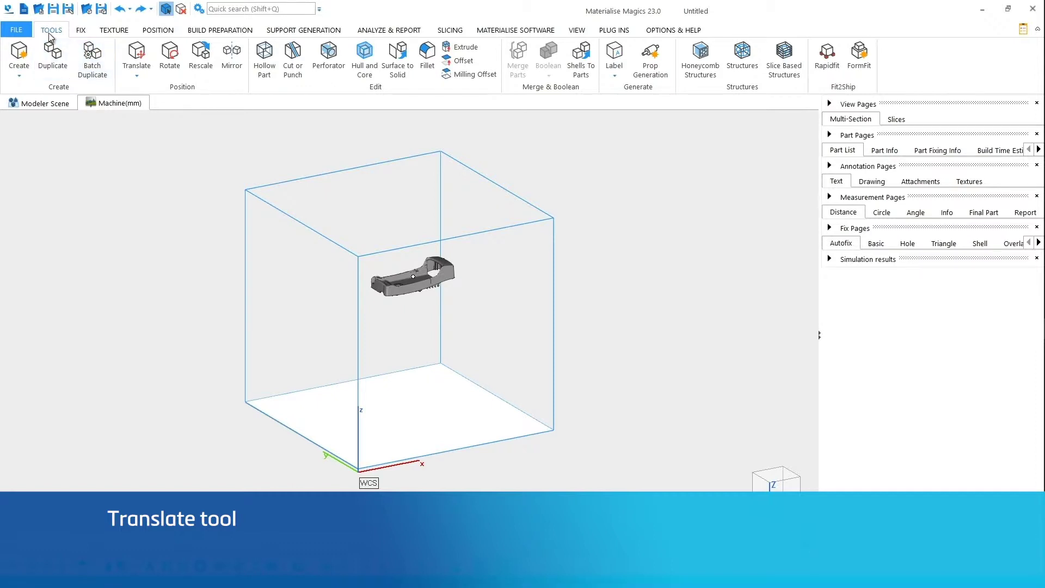
- Move the part to X 150 mm, then offset it by dX 50 mm
{"action": "left_click", "coordinate": [129, 64]}
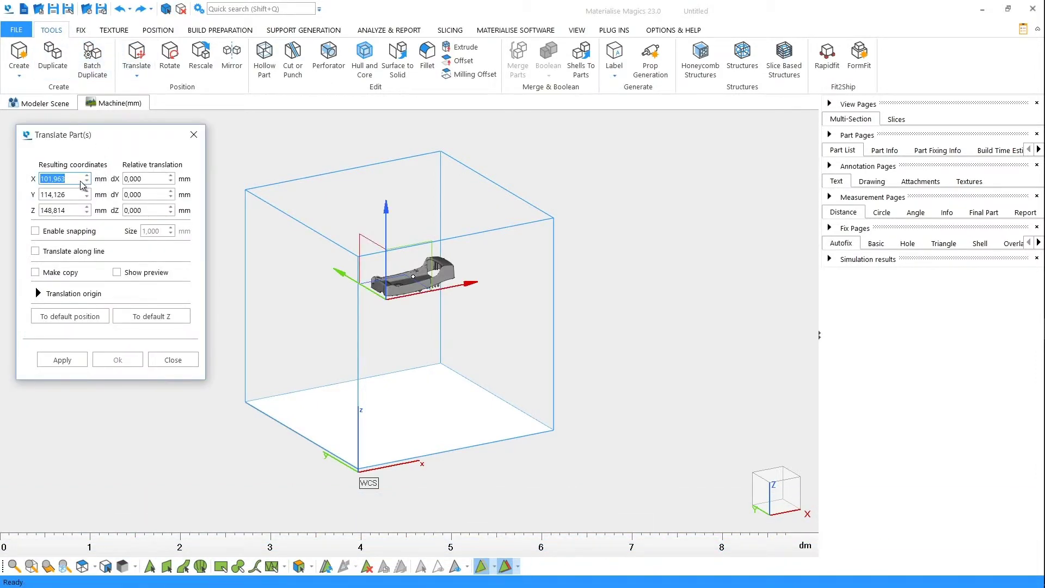
{"action": "type", "text": "15"}
{"action": "type", "text": "0"}
{"action": "left_click", "coordinate": [62, 359]}
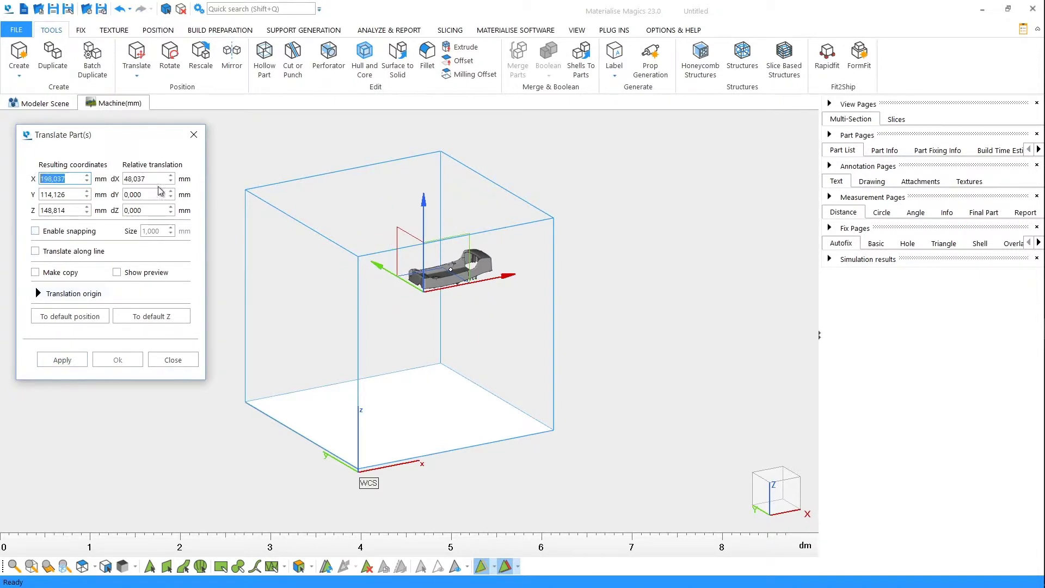
{"action": "key", "text": "Tab"}
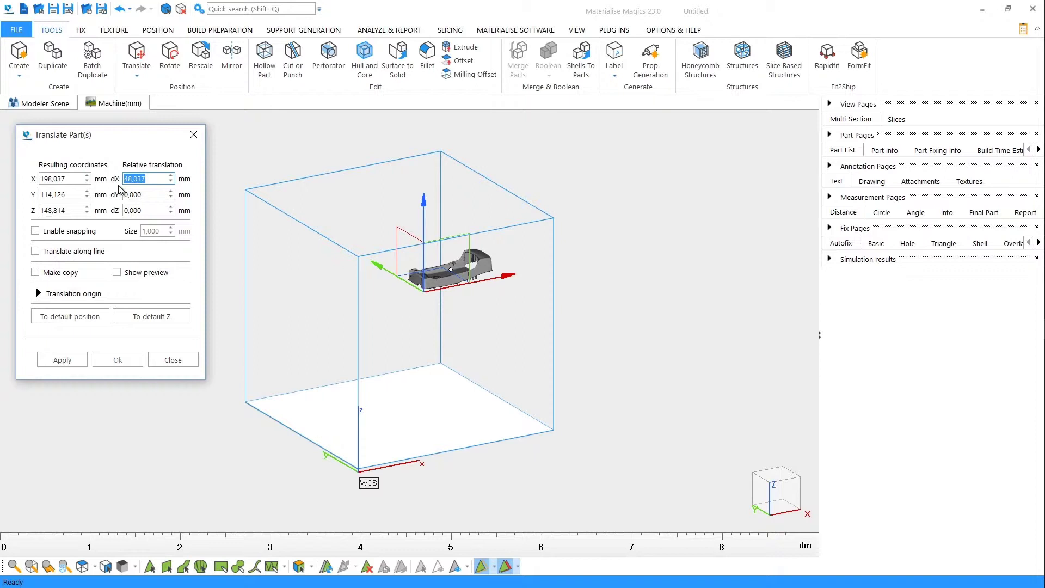
{"action": "type", "text": "50"}
{"action": "left_click", "coordinate": [72, 365]}
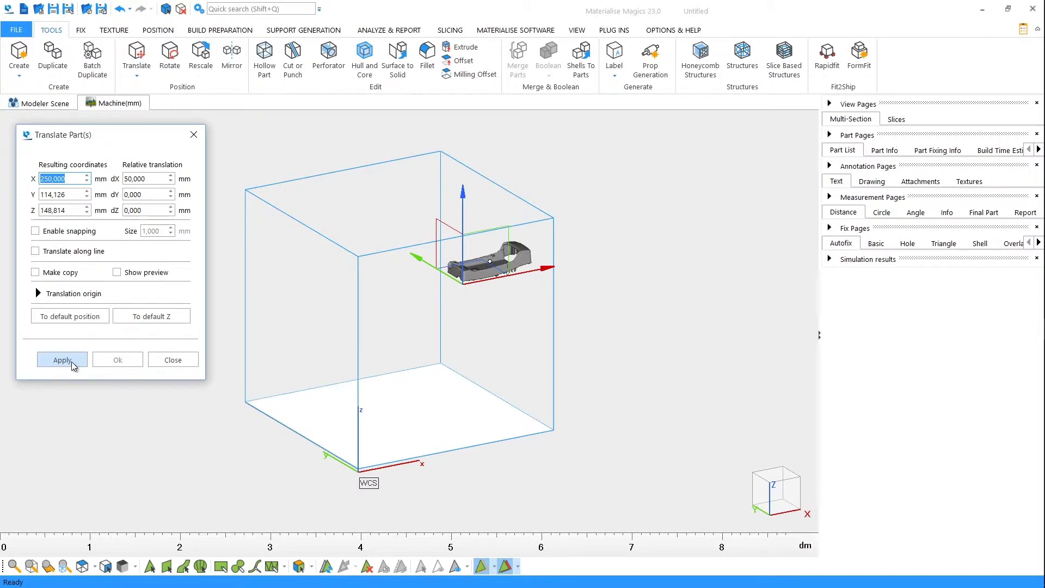
- Pull the part left along X, then along Y and lower in the build volume
{"action": "mouse_move", "coordinate": [490, 257]}
{"action": "left_mouse_down"}
{"action": "mouse_move", "coordinate": [343, 287]}
{"action": "mouse_move", "coordinate": [380, 314]}
{"action": "left_mouse_up"}
{"action": "left_click_drag", "start_coordinate": [434, 245], "coordinate": [431, 274]}
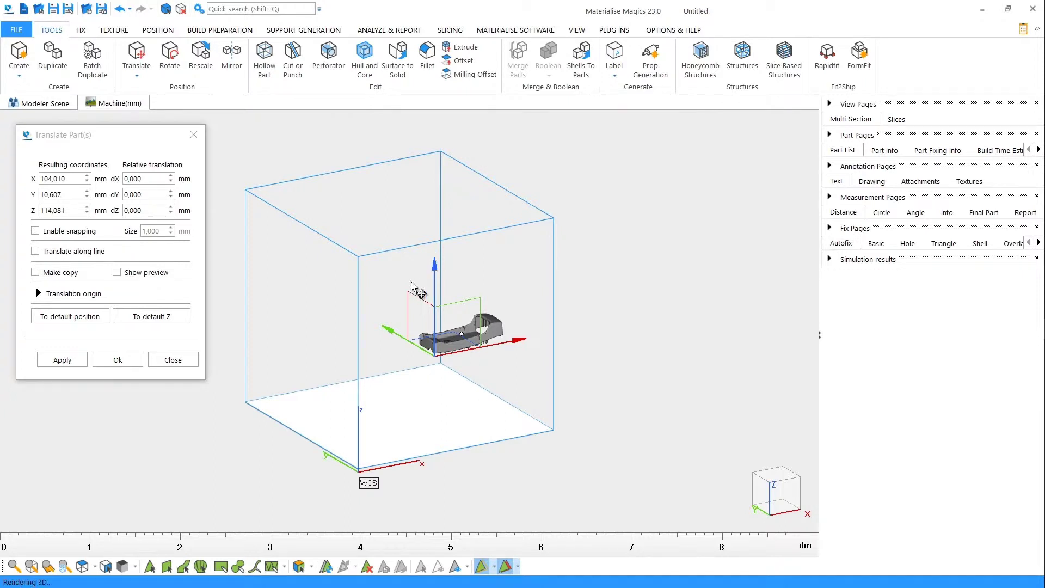
- Snap the part to its default corner position and default Z height
{"action": "left_click", "coordinate": [90, 324]}
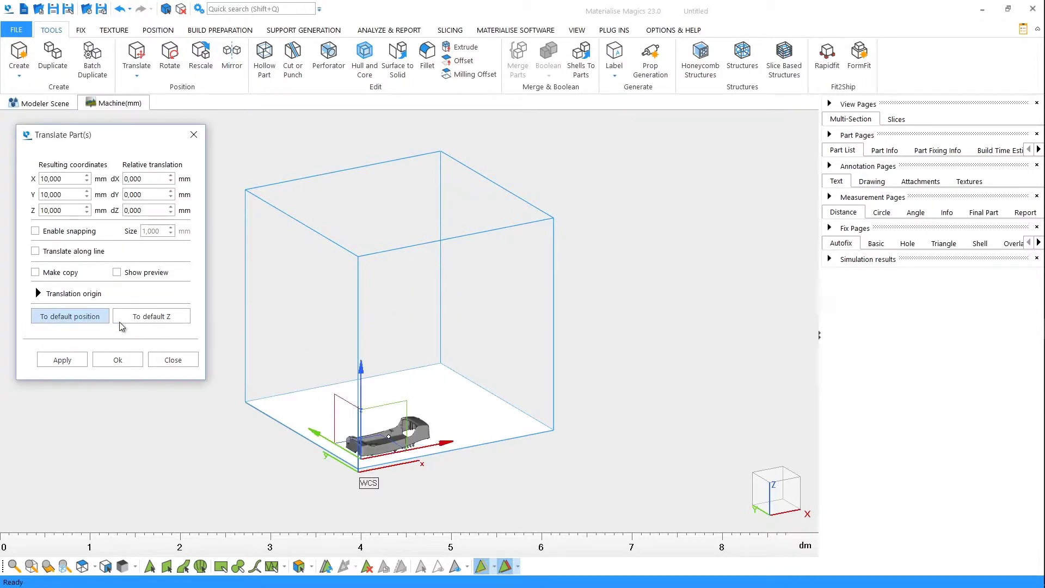
{"action": "left_click", "coordinate": [174, 322]}
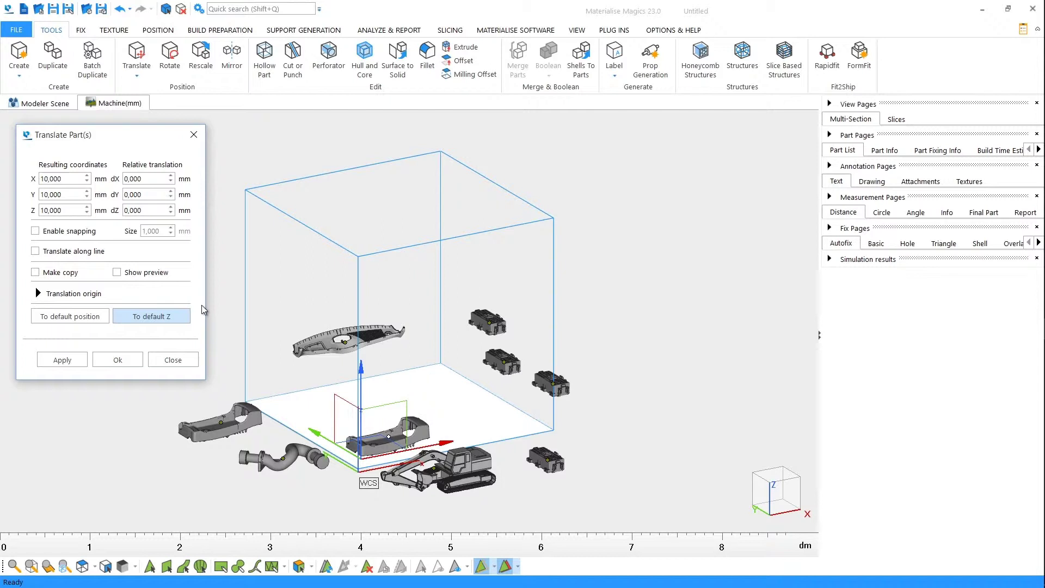
- Close the Translate dialog and box-select every part, switching to the Position commands
{"action": "left_click", "coordinate": [193, 136]}
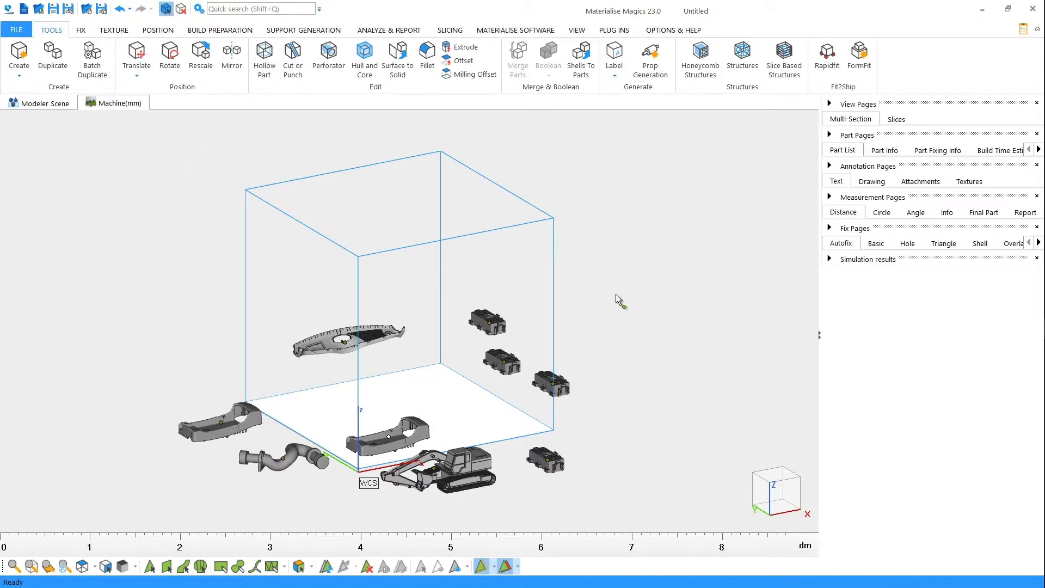
{"action": "mouse_move", "coordinate": [652, 286]}
{"action": "left_mouse_down"}
{"action": "mouse_move", "coordinate": [93, 475]}
{"action": "mouse_move", "coordinate": [57, 473]}
{"action": "left_mouse_up"}
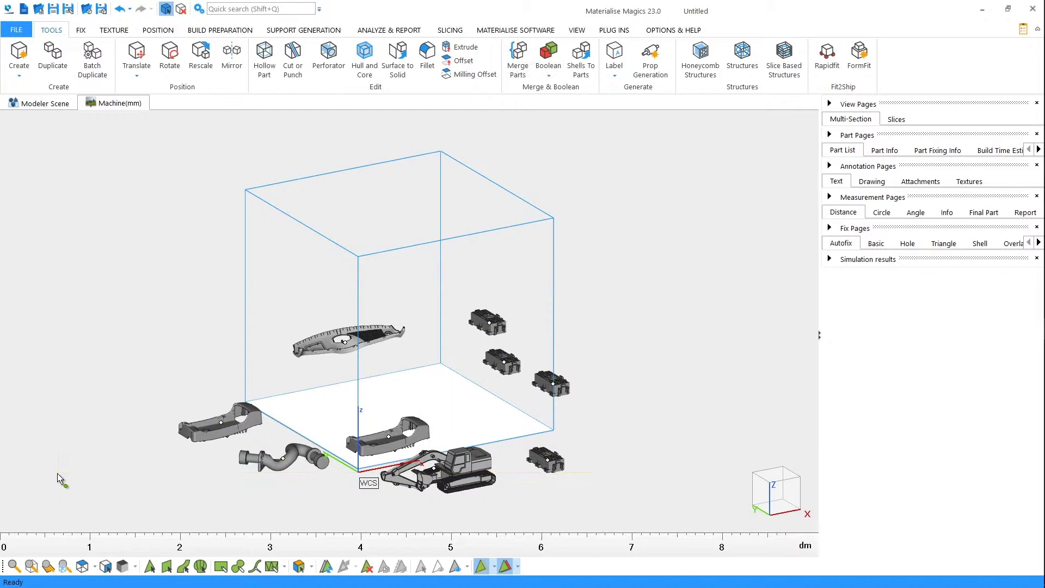
{"action": "left_click", "coordinate": [224, 31]}
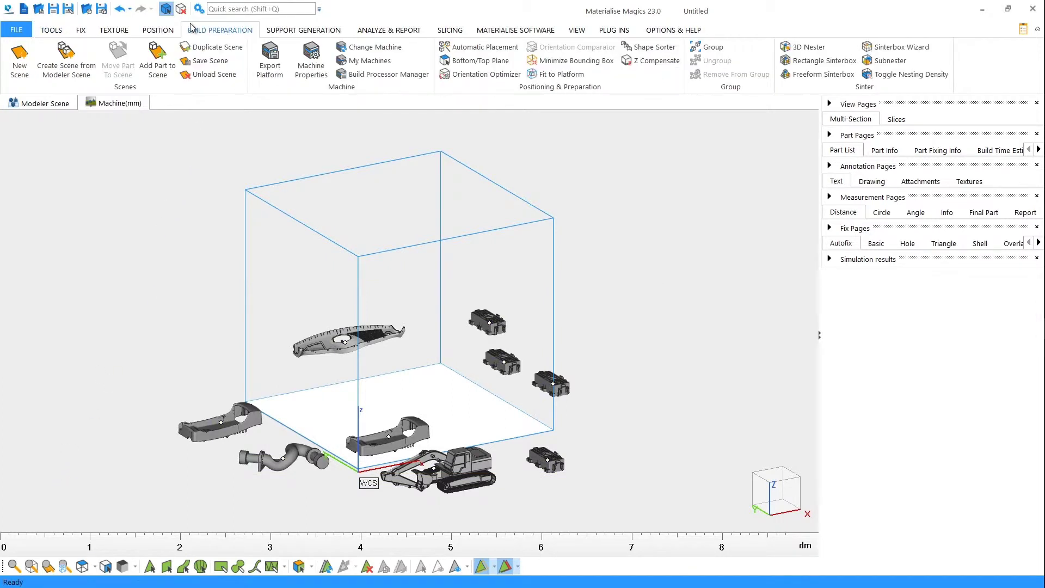
{"action": "left_click", "coordinate": [178, 31]}
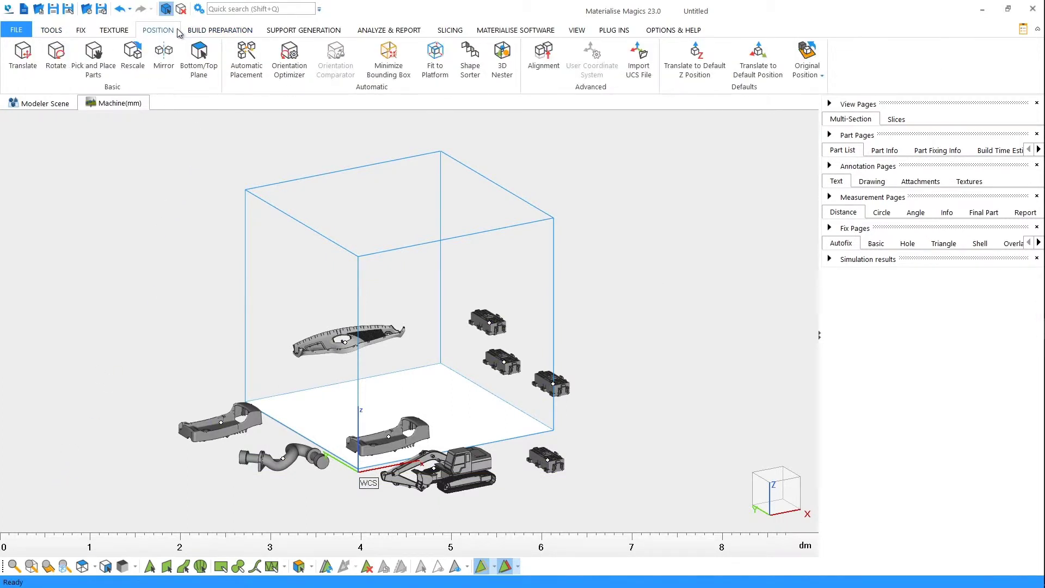
- Limit automatic placement to selected parts at default Z-height and show the Geometry options
{"action": "left_click", "coordinate": [246, 61]}
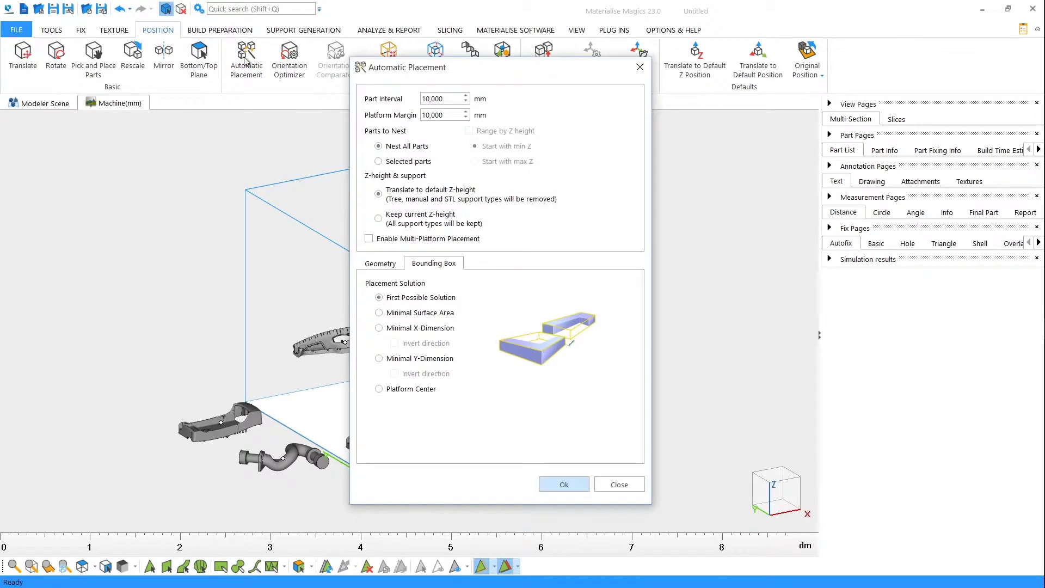
{"action": "left_click_drag", "start_coordinate": [486, 73], "coordinate": [751, 85]}
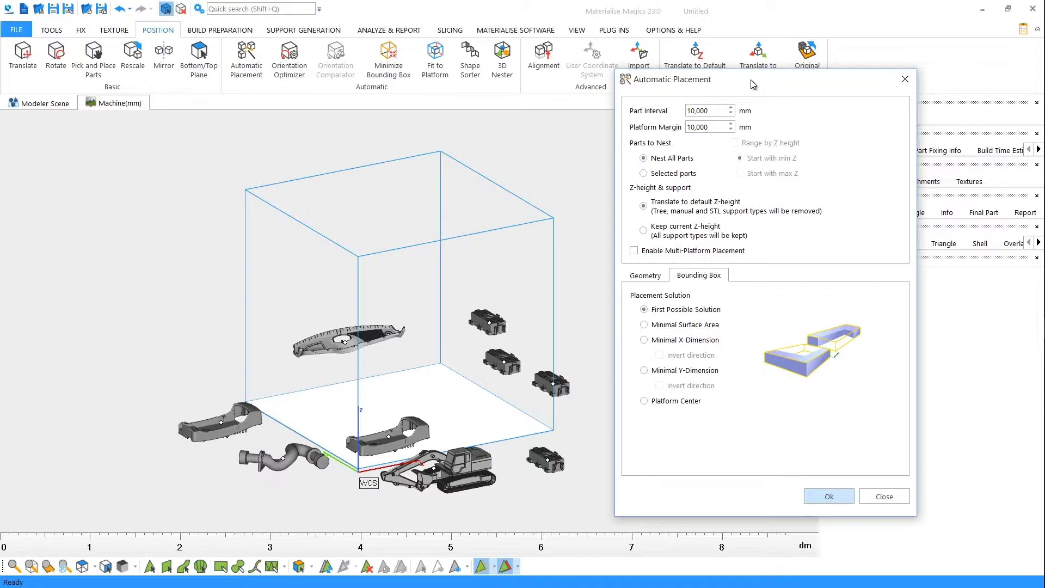
{"action": "left_click", "coordinate": [644, 174]}
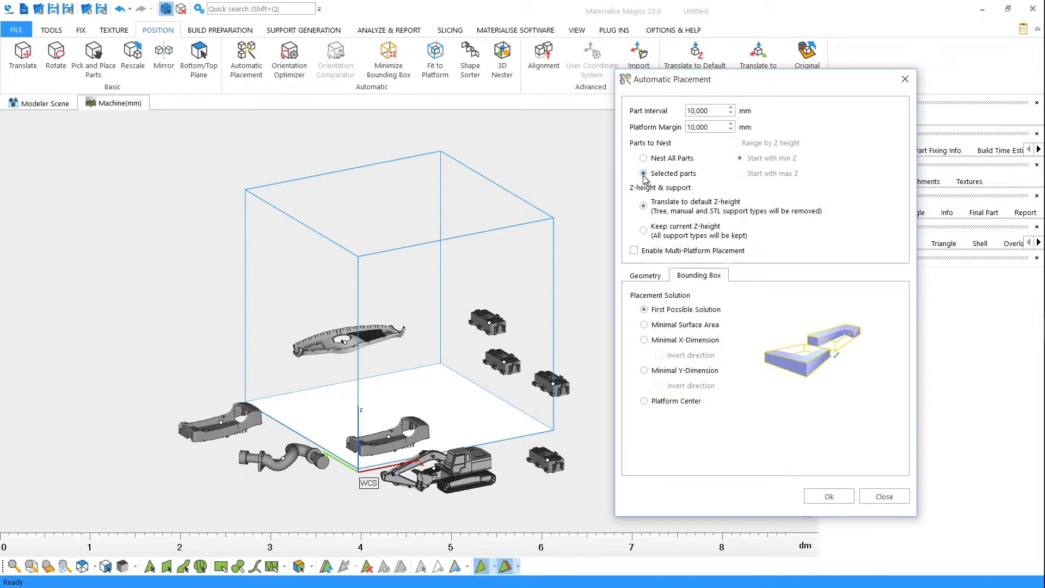
{"action": "left_click", "coordinate": [645, 207]}
{"action": "left_click", "coordinate": [668, 278]}
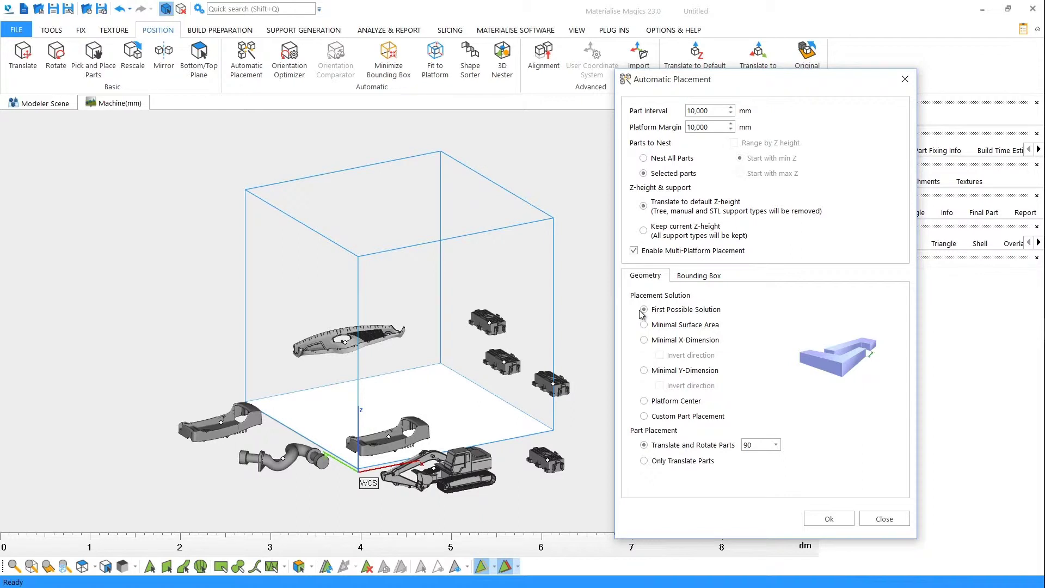
- Nest the parts around the Platform Center, allowing translate-and-rotate in 90° steps
{"action": "left_click", "coordinate": [644, 324]}
{"action": "left_click", "coordinate": [645, 342]}
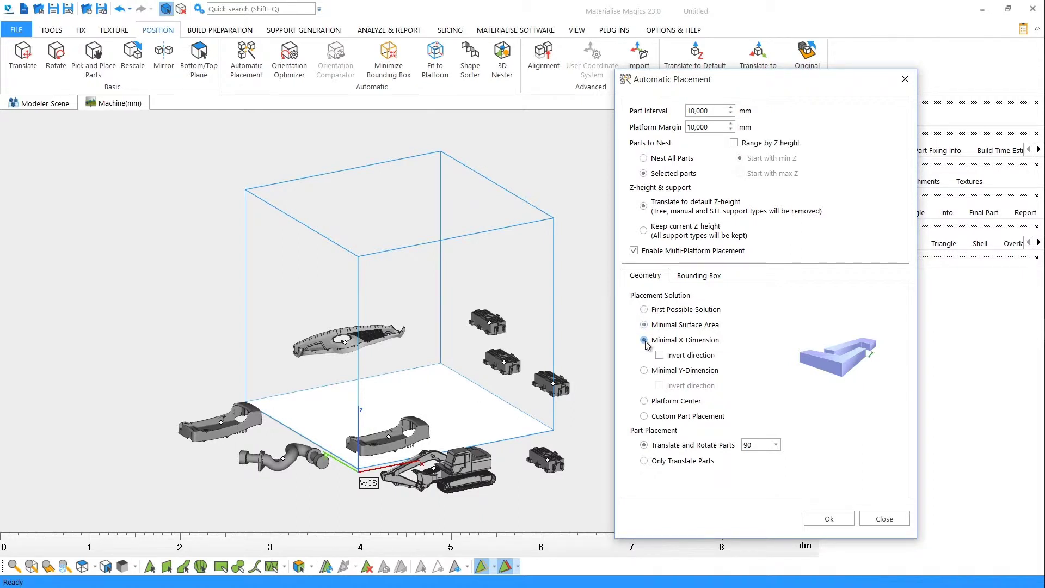
{"action": "left_click", "coordinate": [645, 370]}
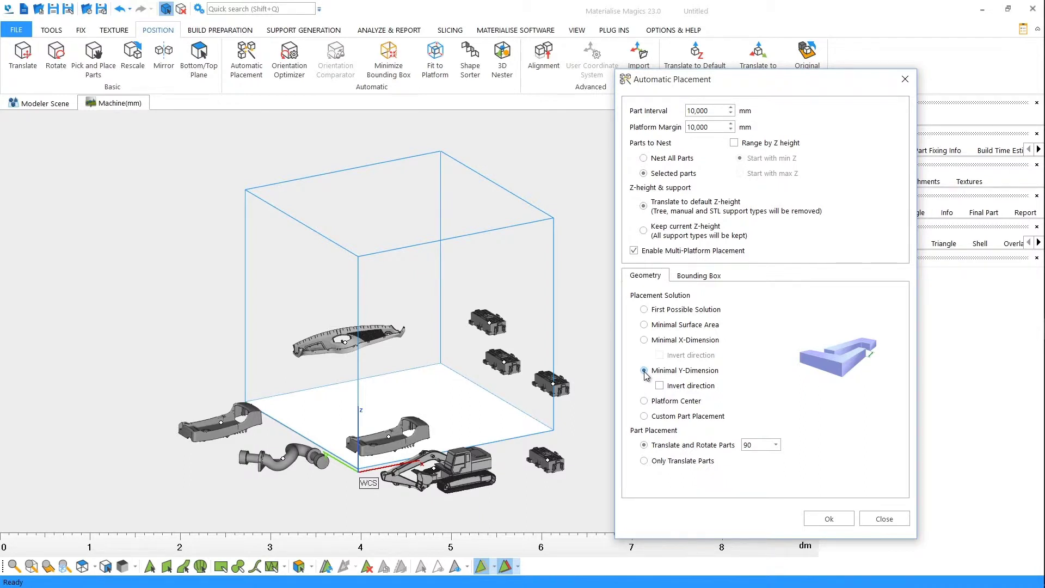
{"action": "left_click", "coordinate": [644, 401]}
{"action": "left_click", "coordinate": [645, 462]}
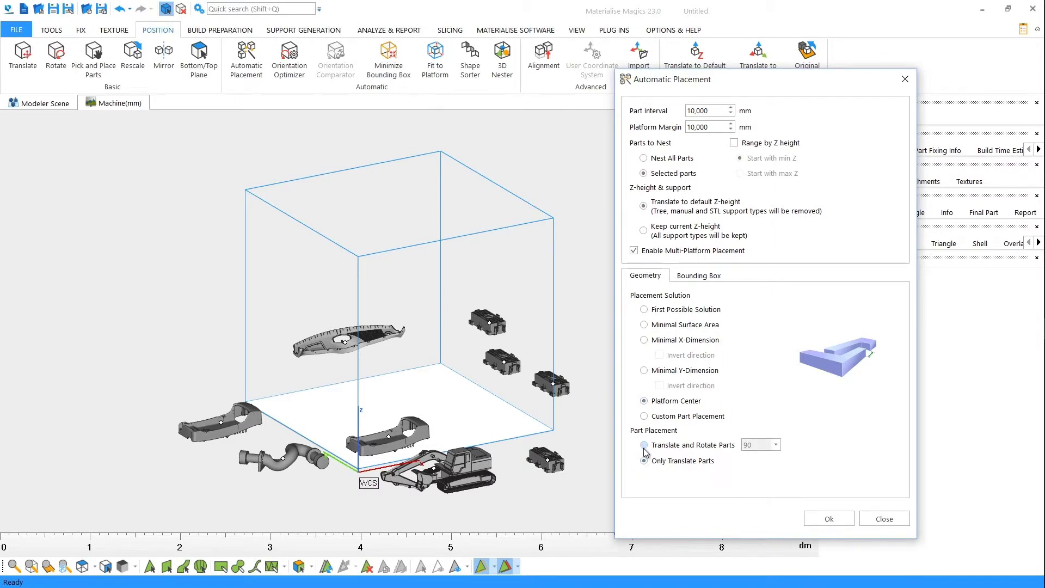
{"action": "left_click", "coordinate": [644, 445]}
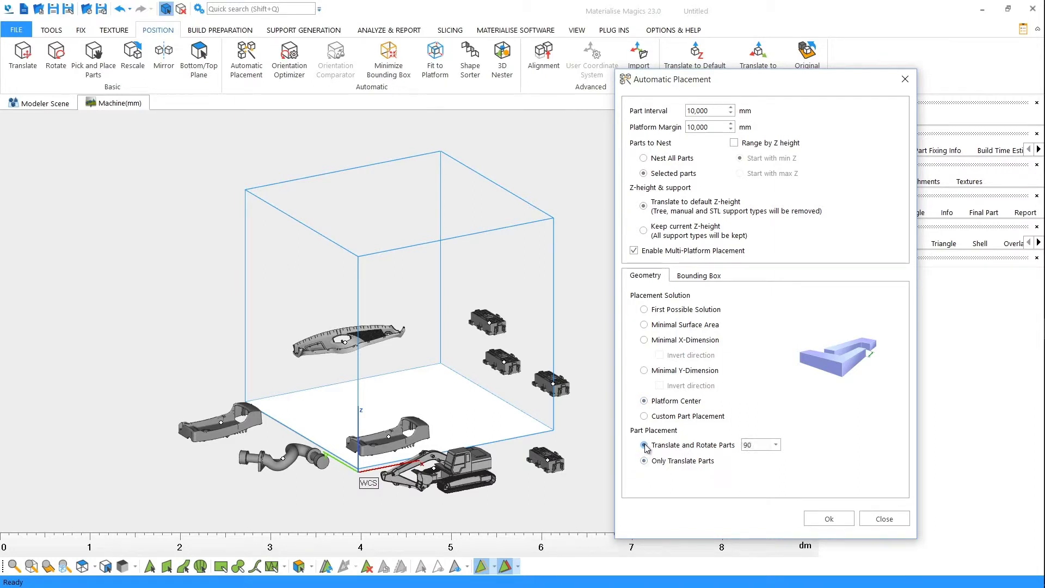
{"action": "left_click", "coordinate": [776, 445]}
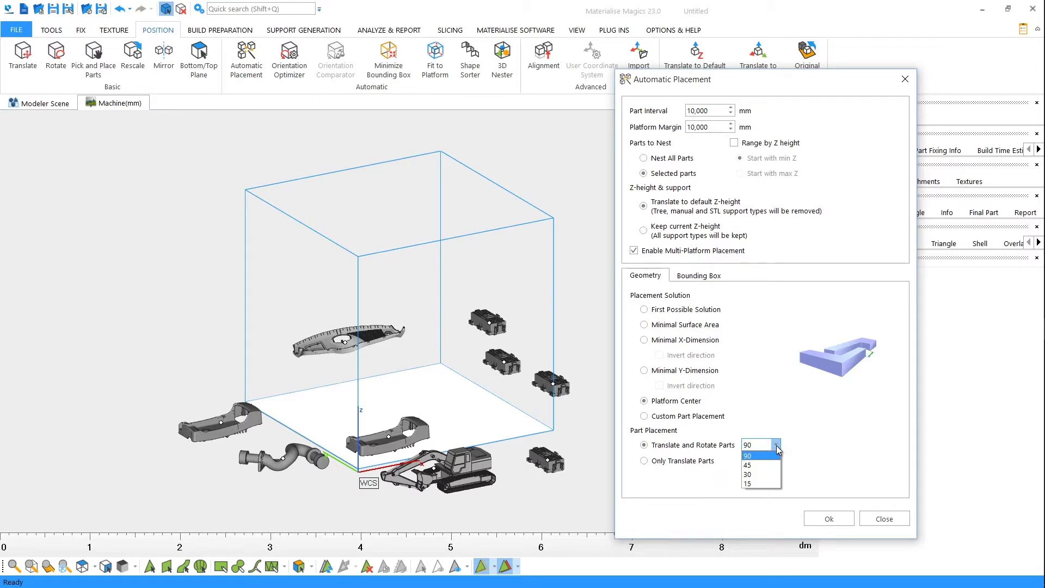
{"action": "left_click", "coordinate": [777, 446]}
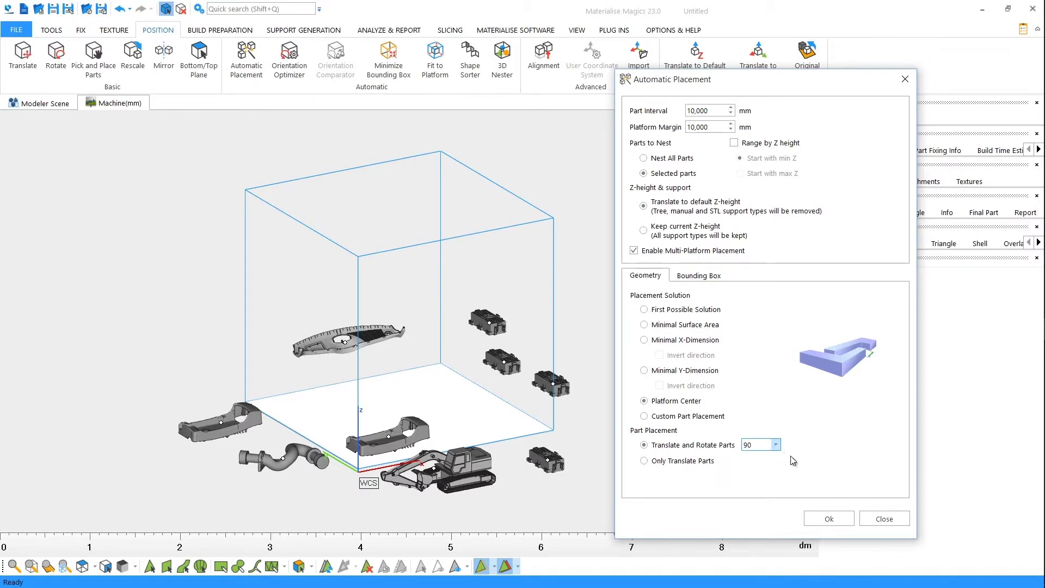
{"action": "left_click", "coordinate": [829, 521]}
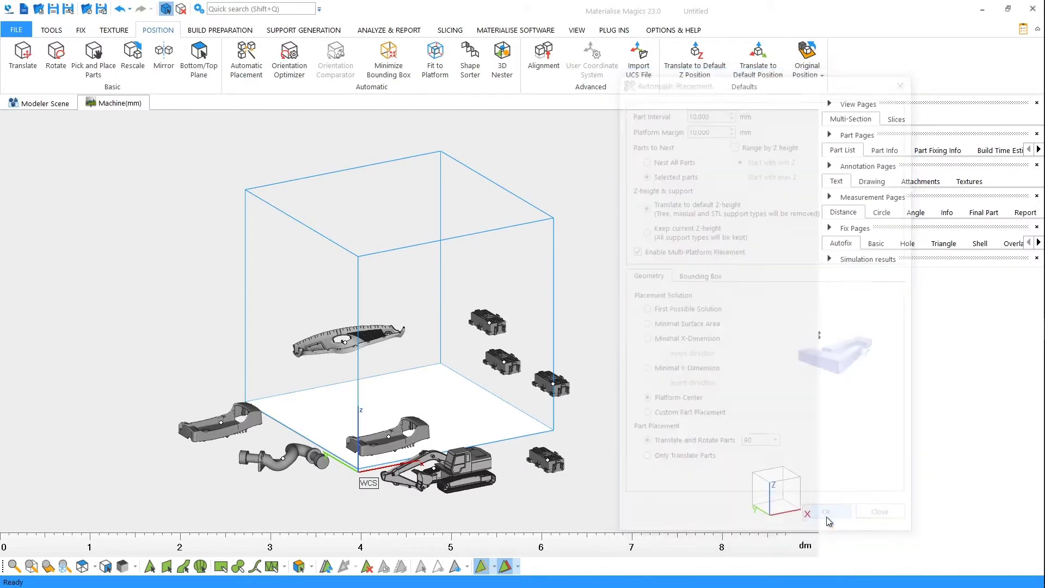
- Orbit to a top-down view of the nested parts on the platform
{"action": "right_click_drag", "start_coordinate": [434, 343], "coordinate": [465, 478]}
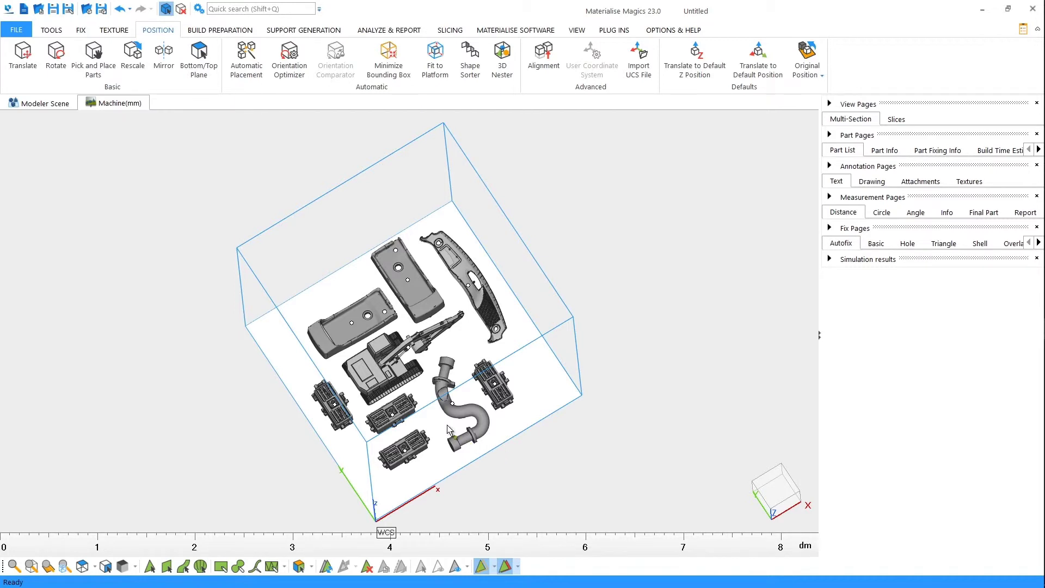
- Slide the pipe part along negative X from about 105 to 94.2
{"action": "left_click", "coordinate": [23, 57]}
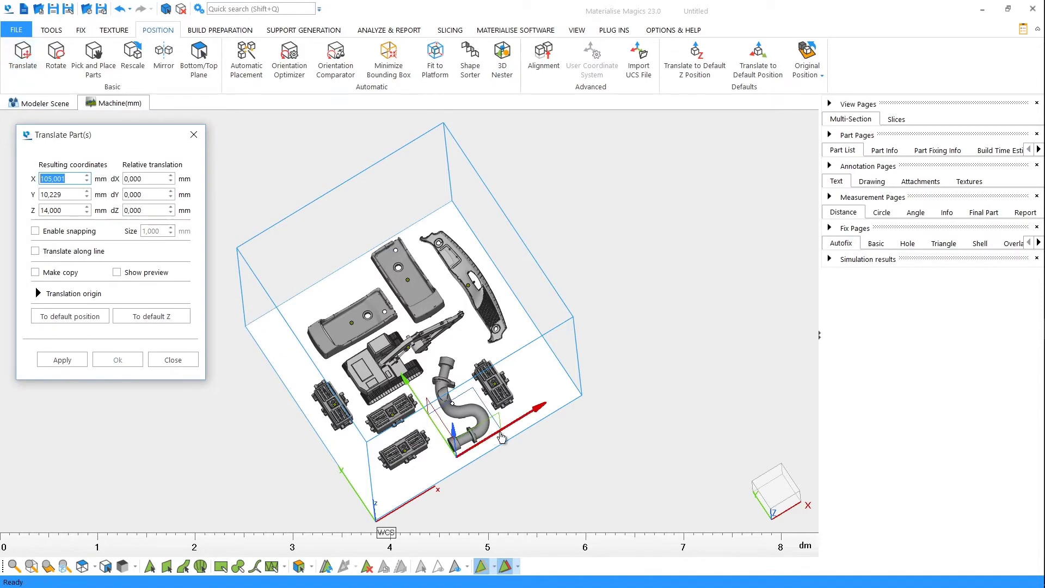
{"action": "left_click_drag", "start_coordinate": [499, 436], "coordinate": [489, 443]}
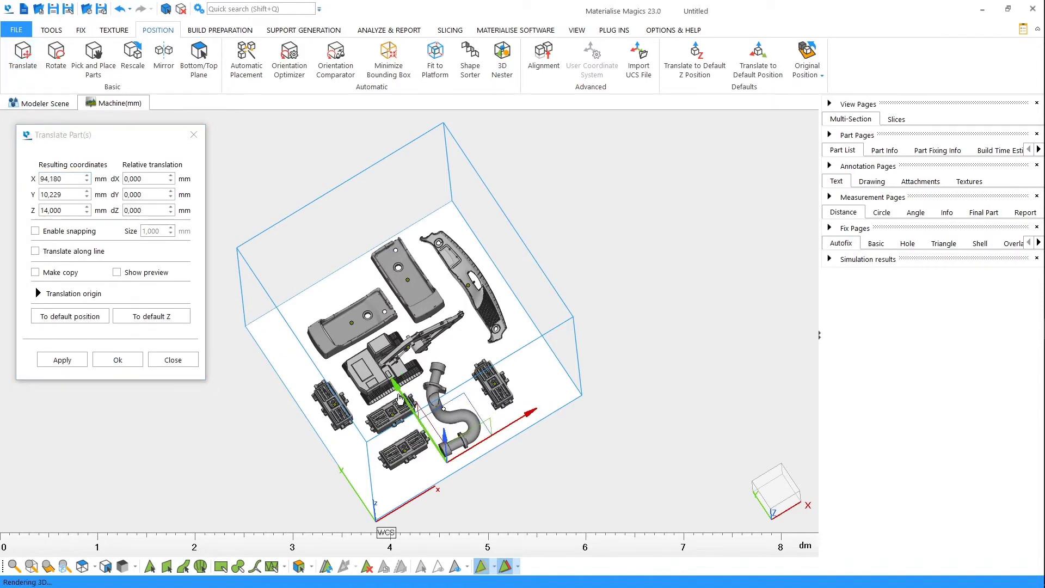